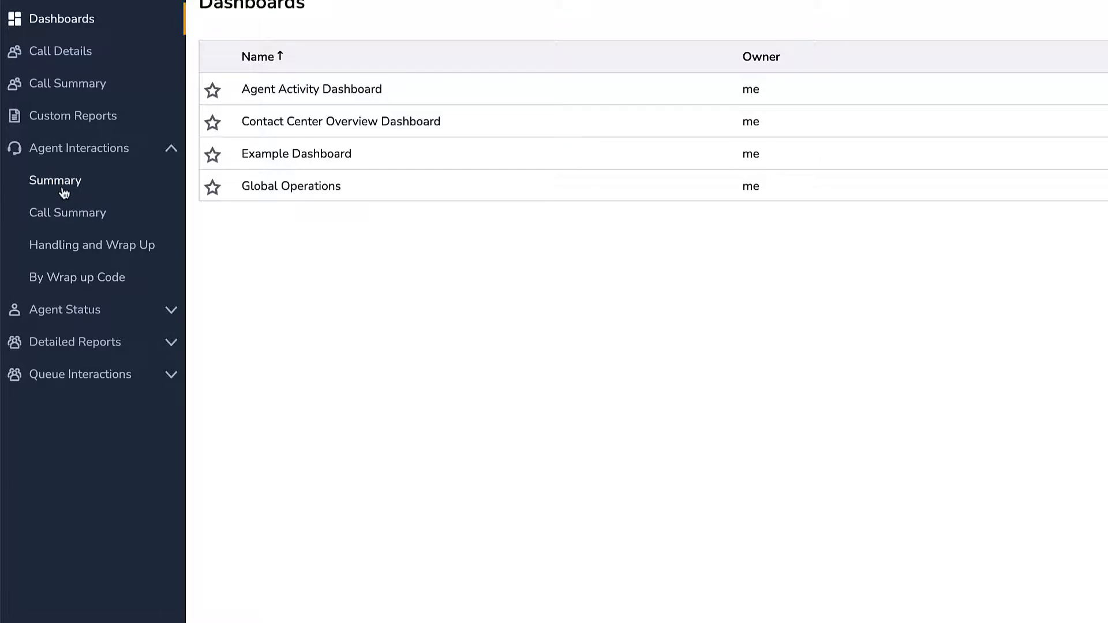
Customize the Agent Interactions Summary template as a new report named Sales Group Inbound Report.
{"action": "left_click", "coordinate": [95, 183]}
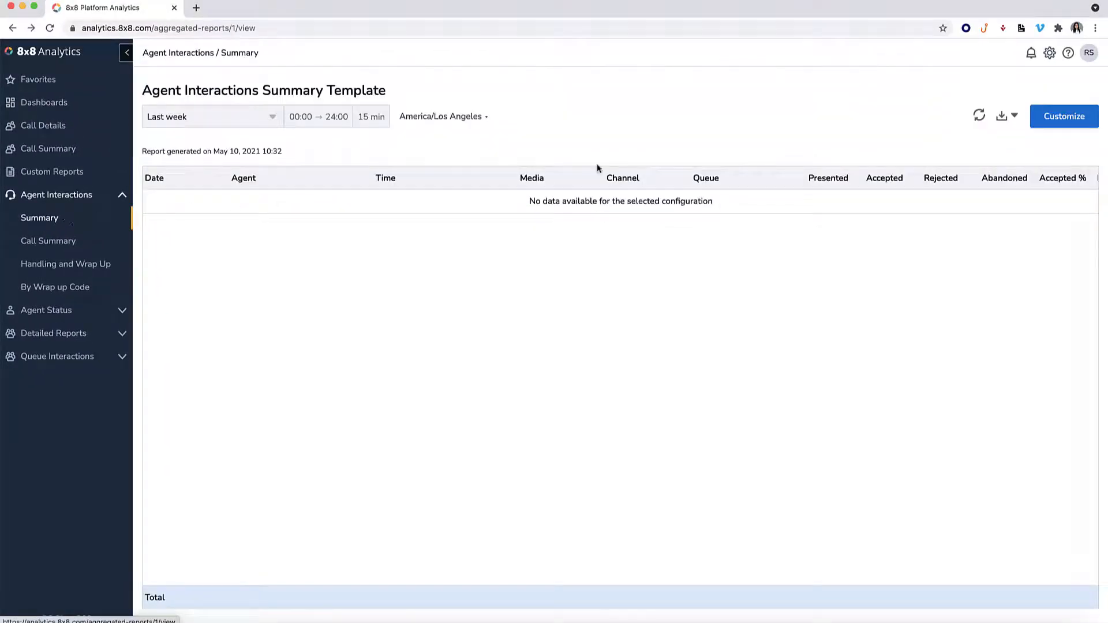
{"action": "left_click", "coordinate": [1060, 124]}
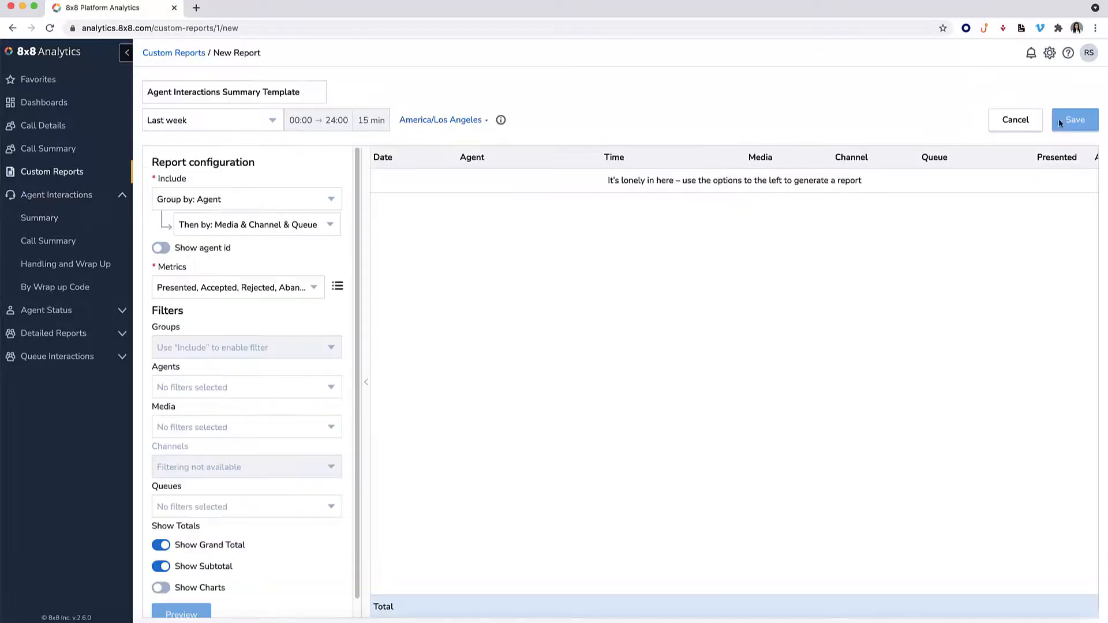
{"action": "triple_click", "coordinate": [310, 92]}
{"action": "key", "text": "BackSpace"}
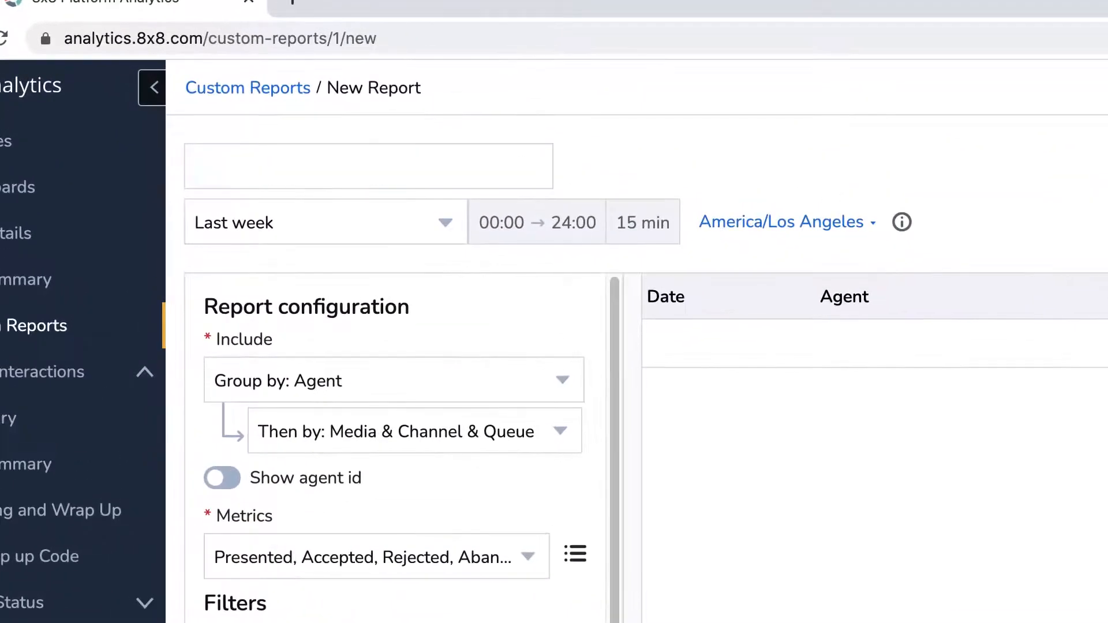
{"action": "type", "text": "Sales Group Inbou"}
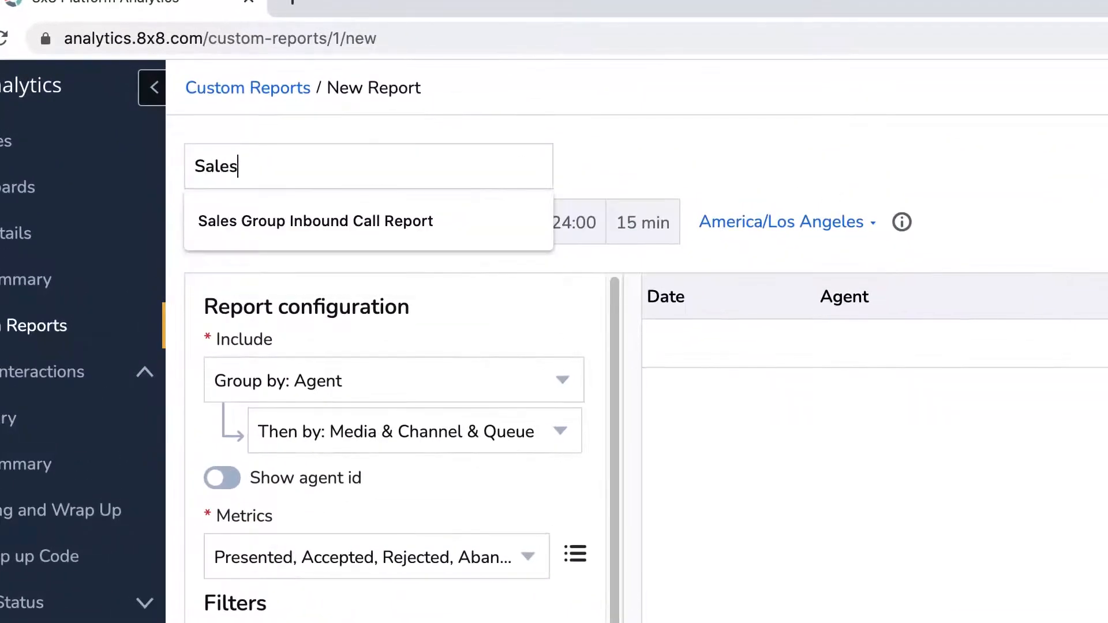
{"action": "type", "text": "nd Report"}
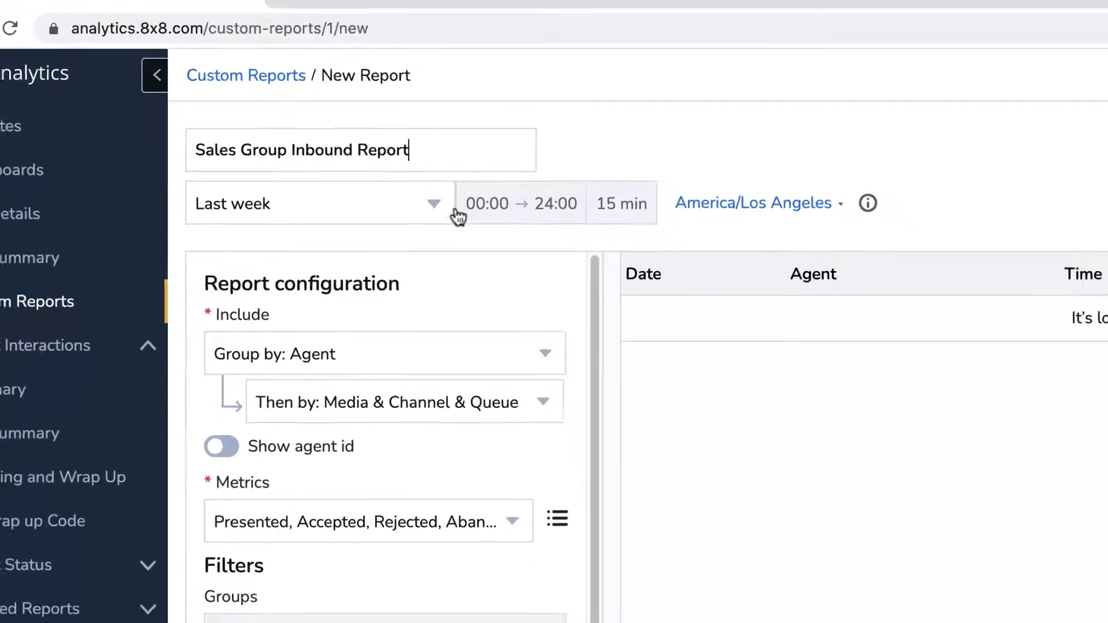
Set the report period to Year to date with Month granularity and the America/Los Angeles time zone.
{"action": "left_click", "coordinate": [428, 216]}
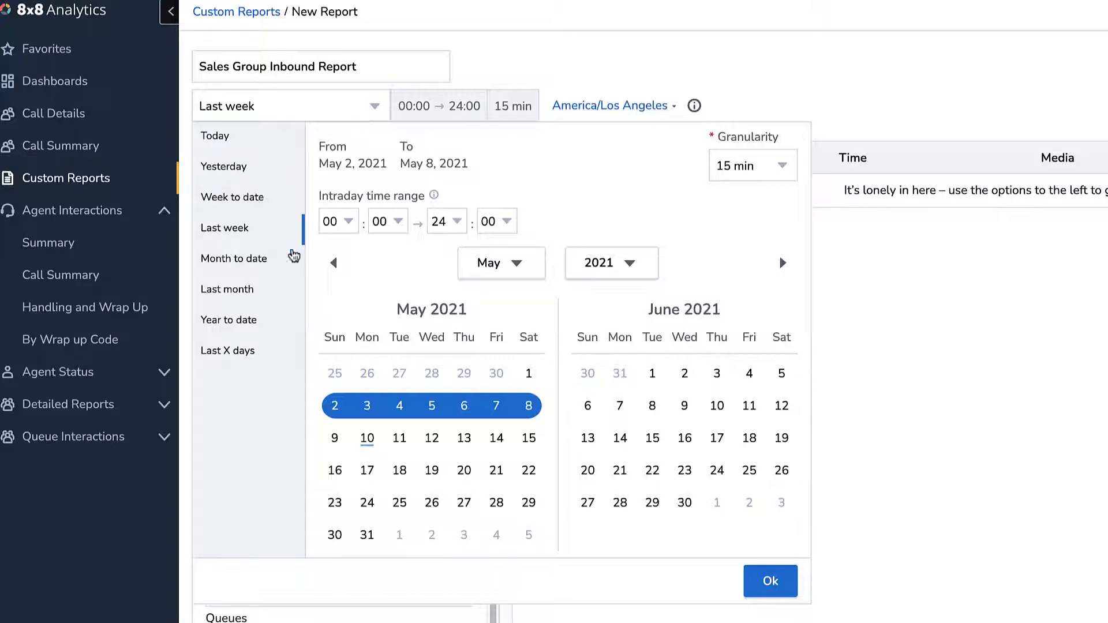
{"action": "left_click", "coordinate": [249, 319]}
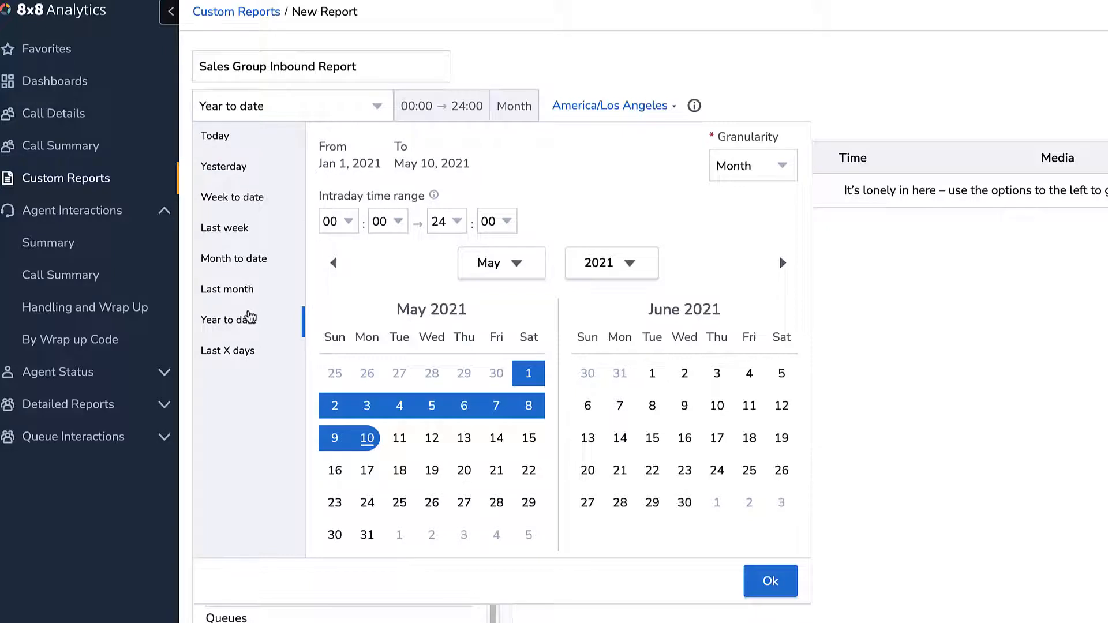
{"action": "left_click", "coordinate": [775, 168]}
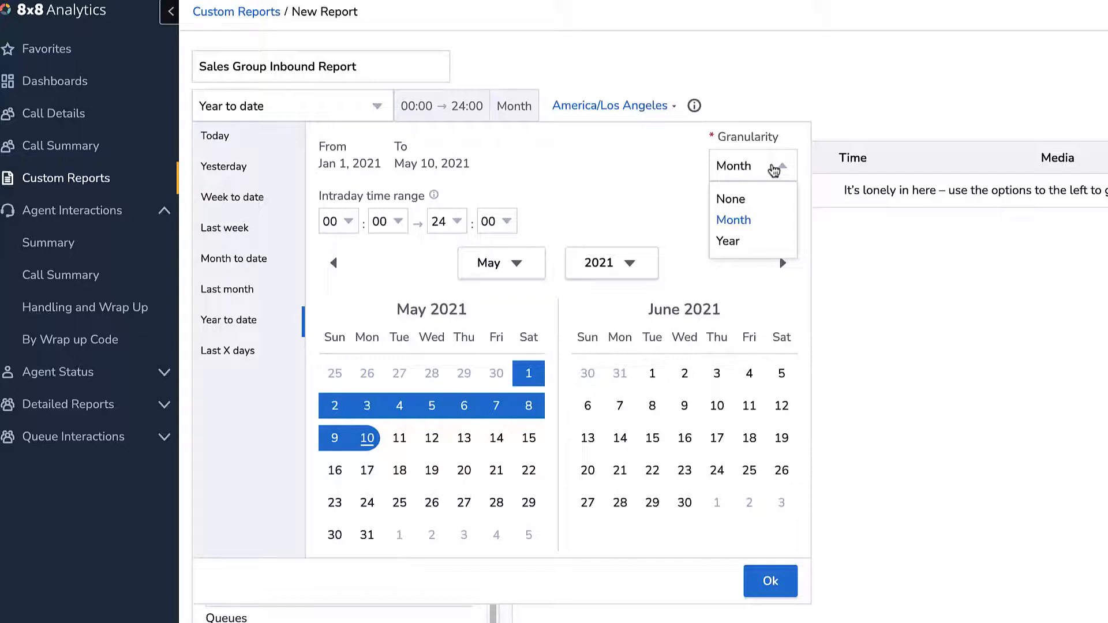
{"action": "left_click", "coordinate": [782, 587]}
{"action": "left_click", "coordinate": [645, 107]}
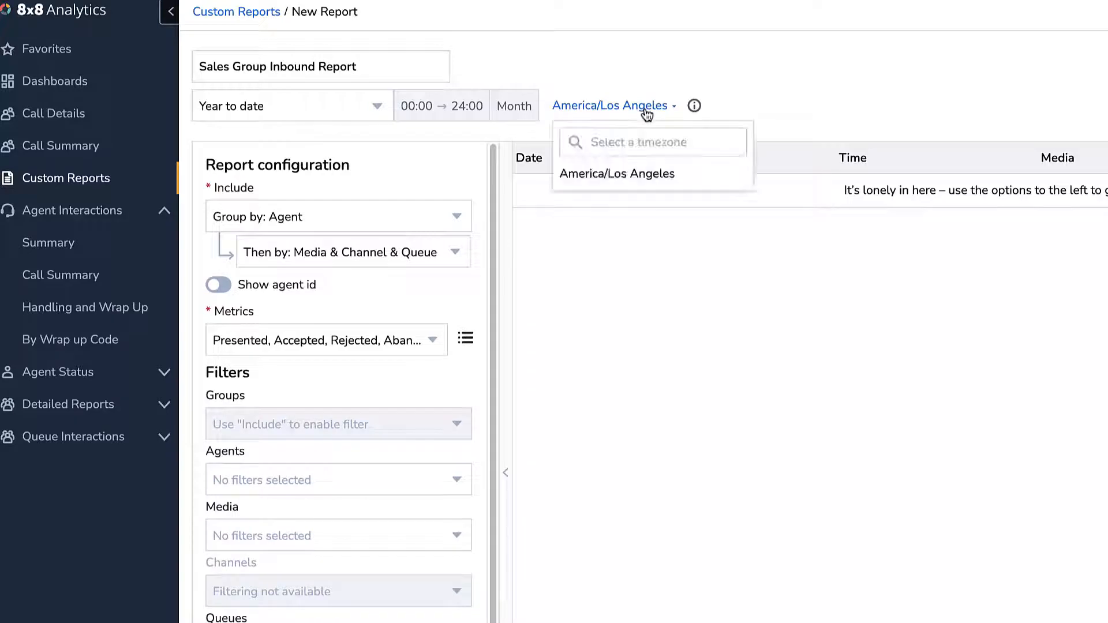
{"action": "left_click", "coordinate": [652, 173]}
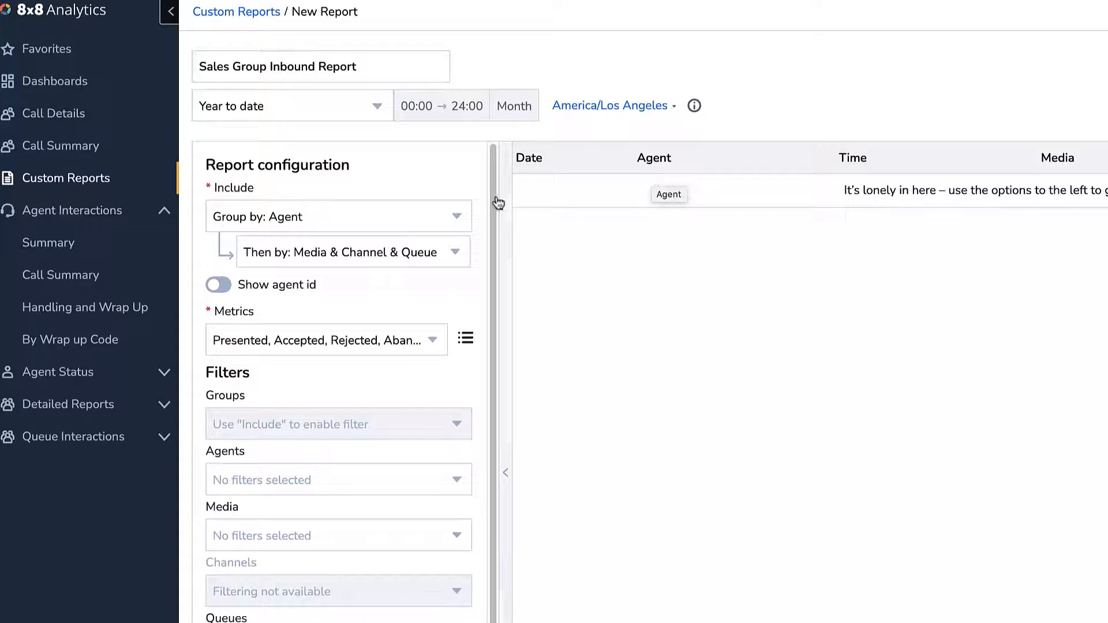
Group the report by Group & Agent and then by Media.
{"action": "left_click", "coordinate": [364, 225]}
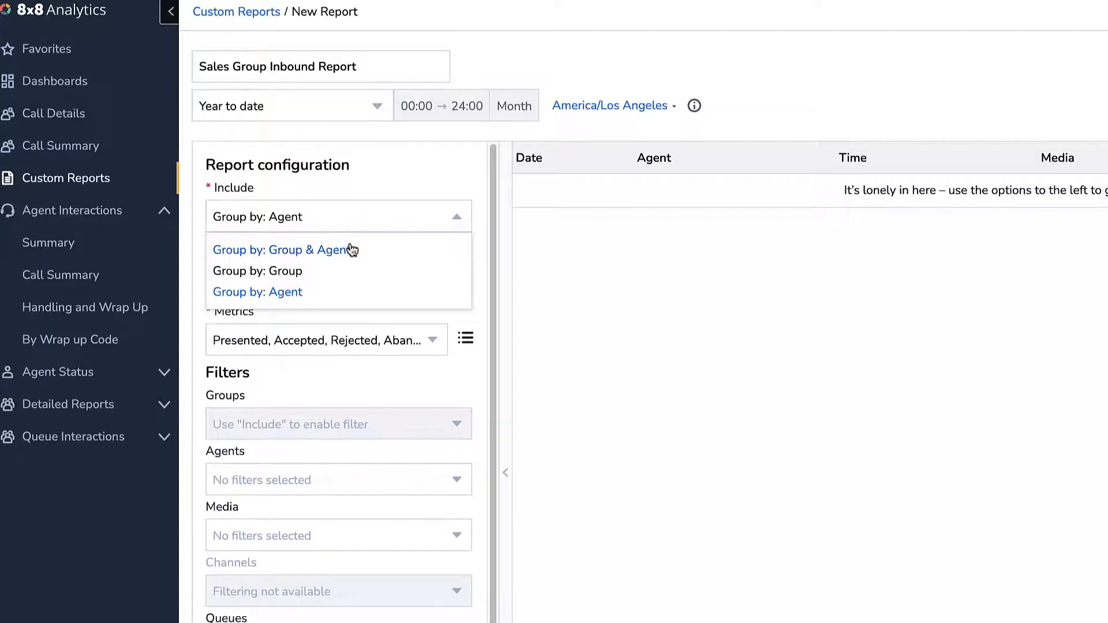
{"action": "left_click", "coordinate": [351, 249]}
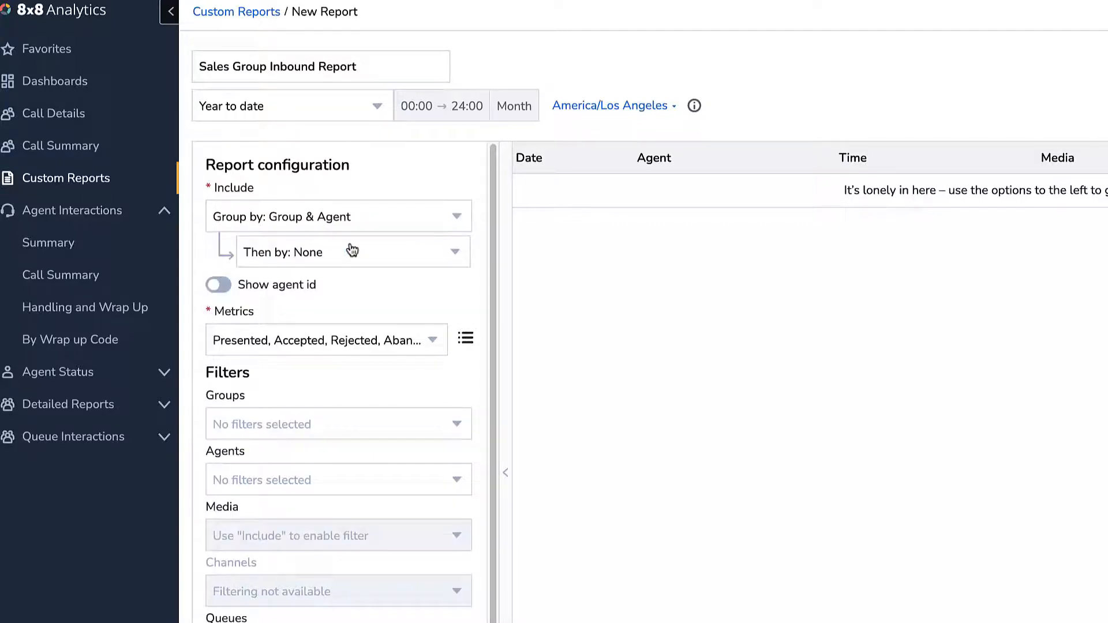
{"action": "left_click", "coordinate": [352, 252]}
{"action": "left_click", "coordinate": [326, 369]}
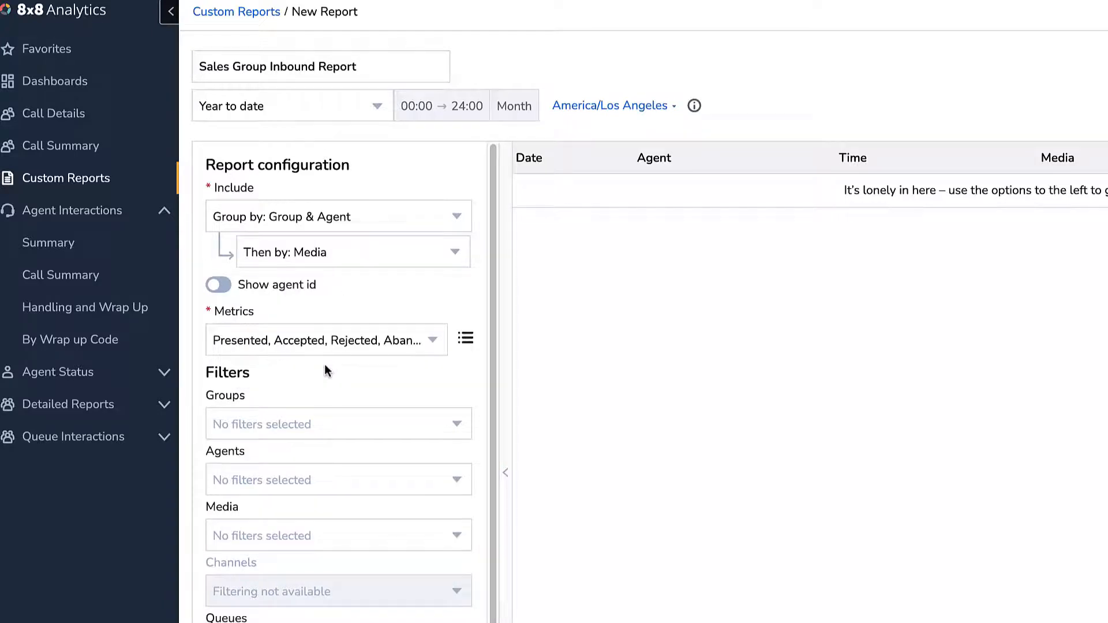
Add the Hold time metric to the report and review the metric order without rearranging it.
{"action": "left_click", "coordinate": [344, 352]}
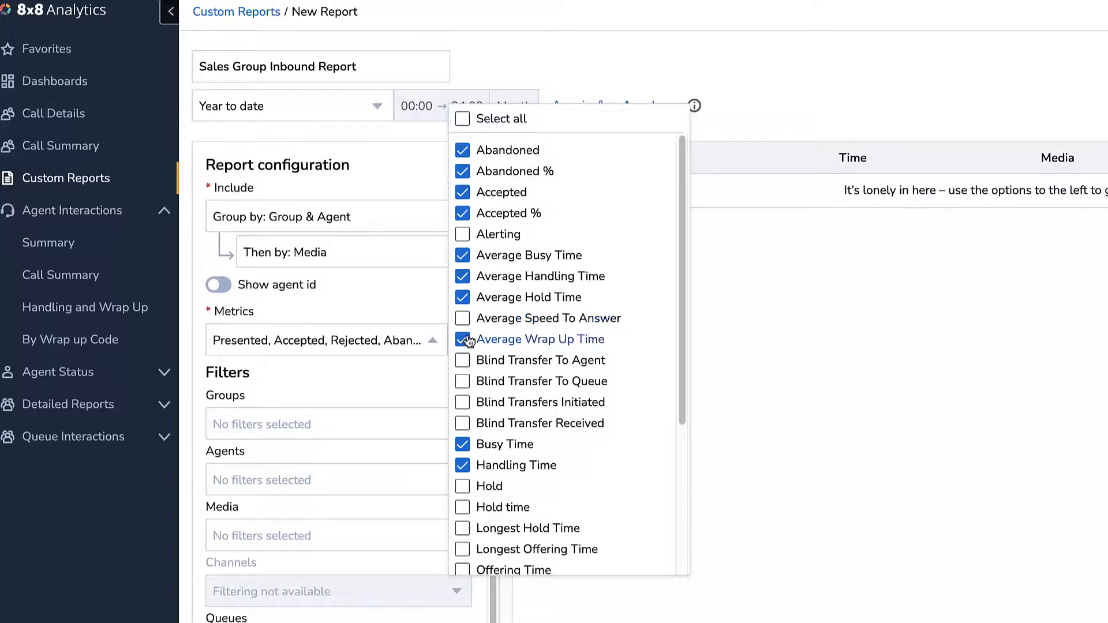
{"action": "left_click", "coordinate": [469, 509]}
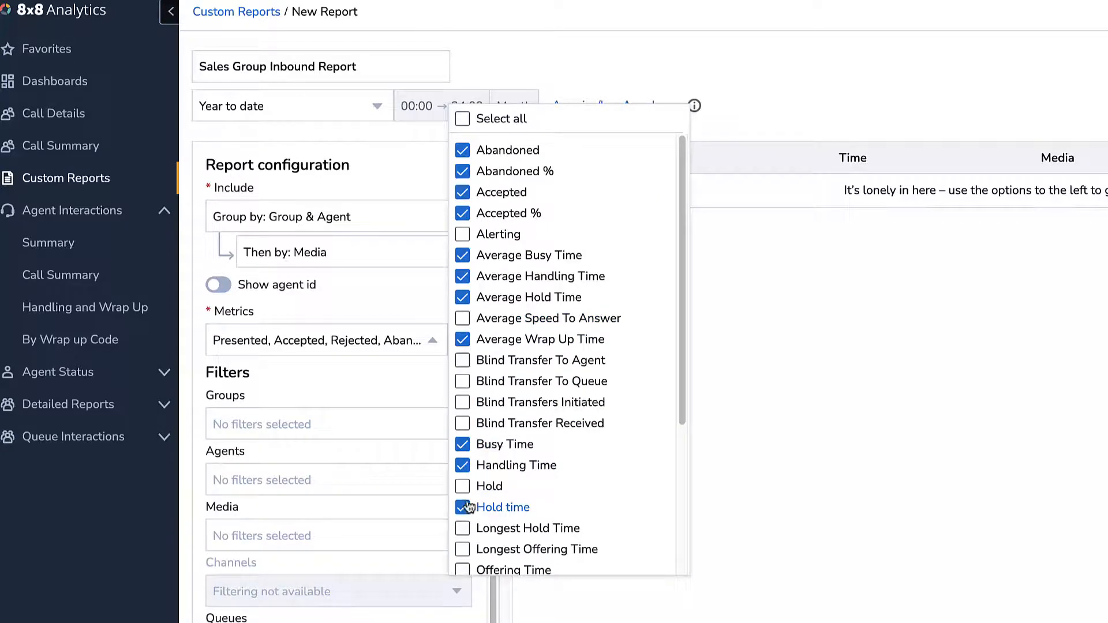
{"action": "left_click", "coordinate": [423, 392]}
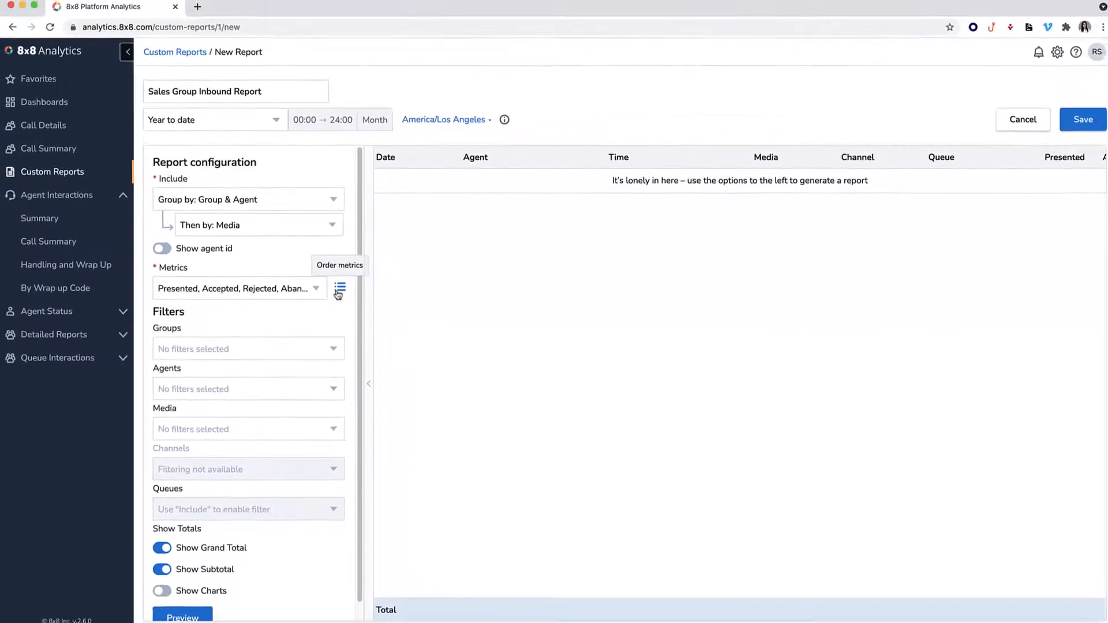
{"action": "left_click", "coordinate": [337, 288]}
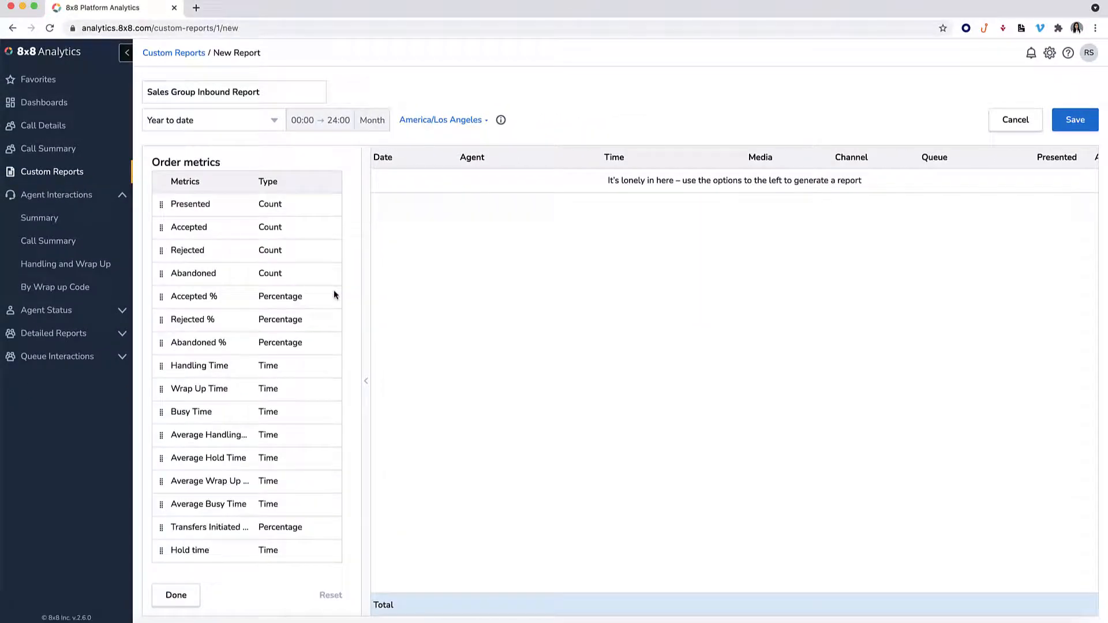
{"action": "left_click", "coordinate": [184, 597]}
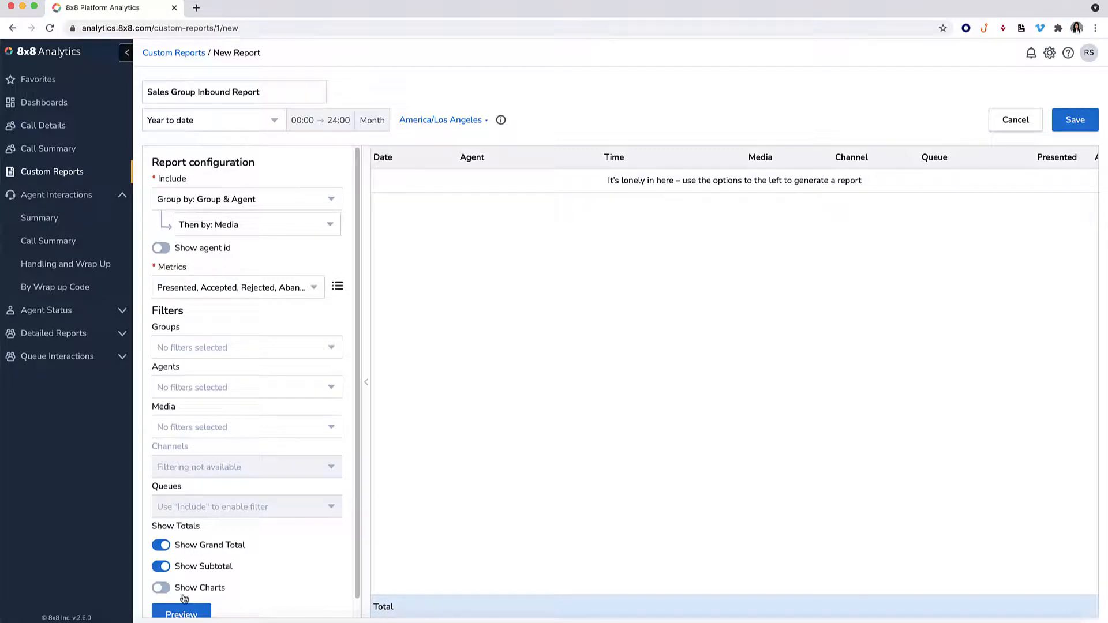
Filter the report to the Sales group and the Inbound Phone media type.
{"action": "left_click", "coordinate": [247, 357]}
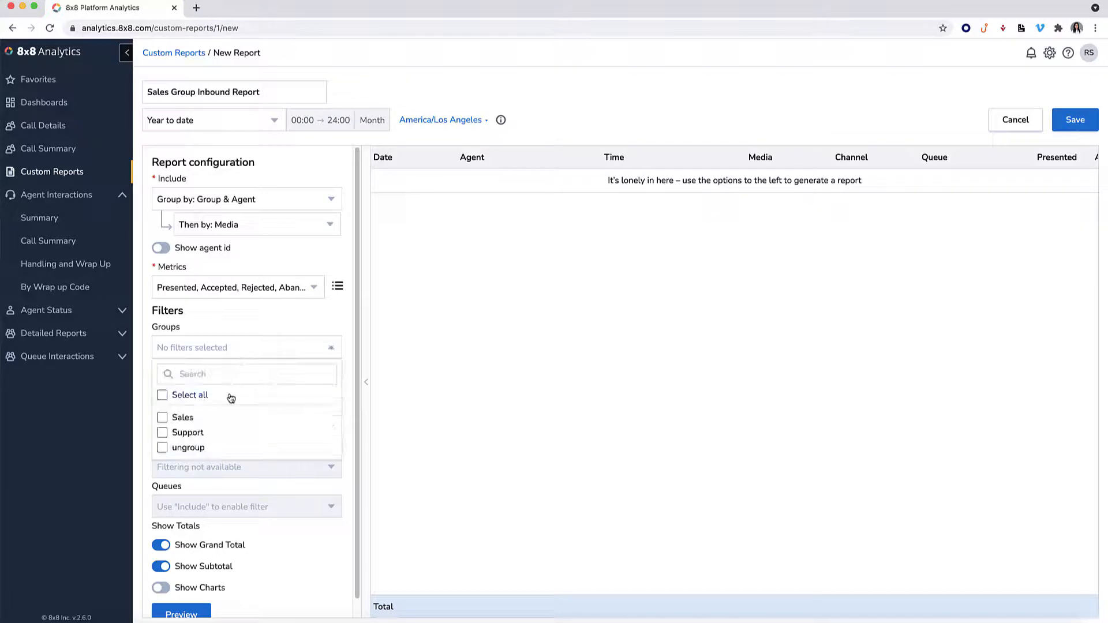
{"action": "left_click", "coordinate": [211, 425]}
{"action": "left_click", "coordinate": [239, 324]}
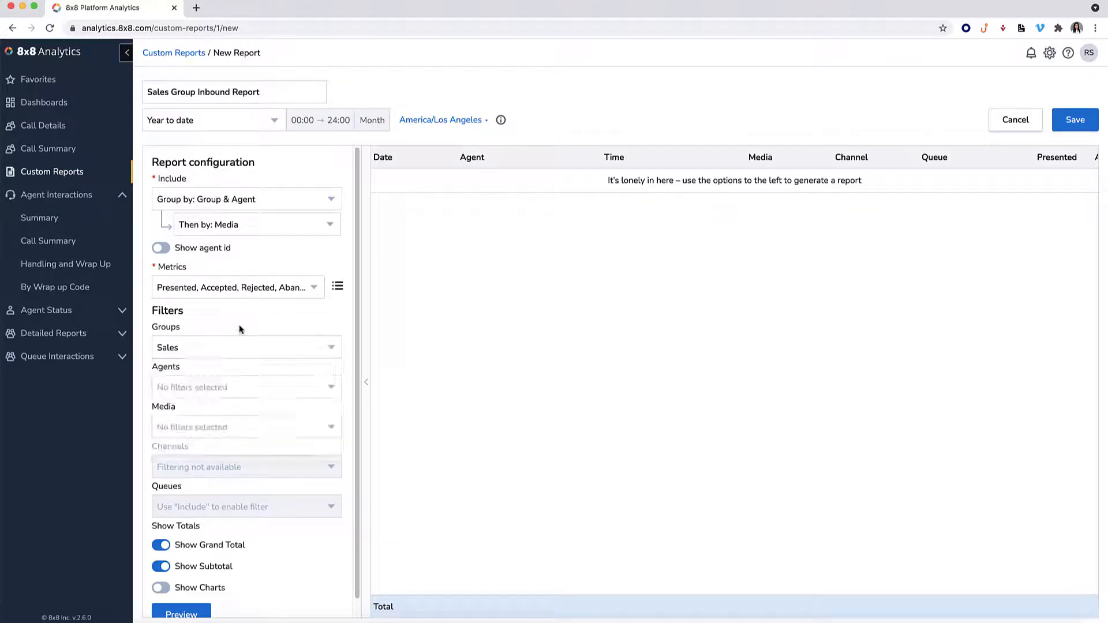
{"action": "left_click", "coordinate": [238, 426]}
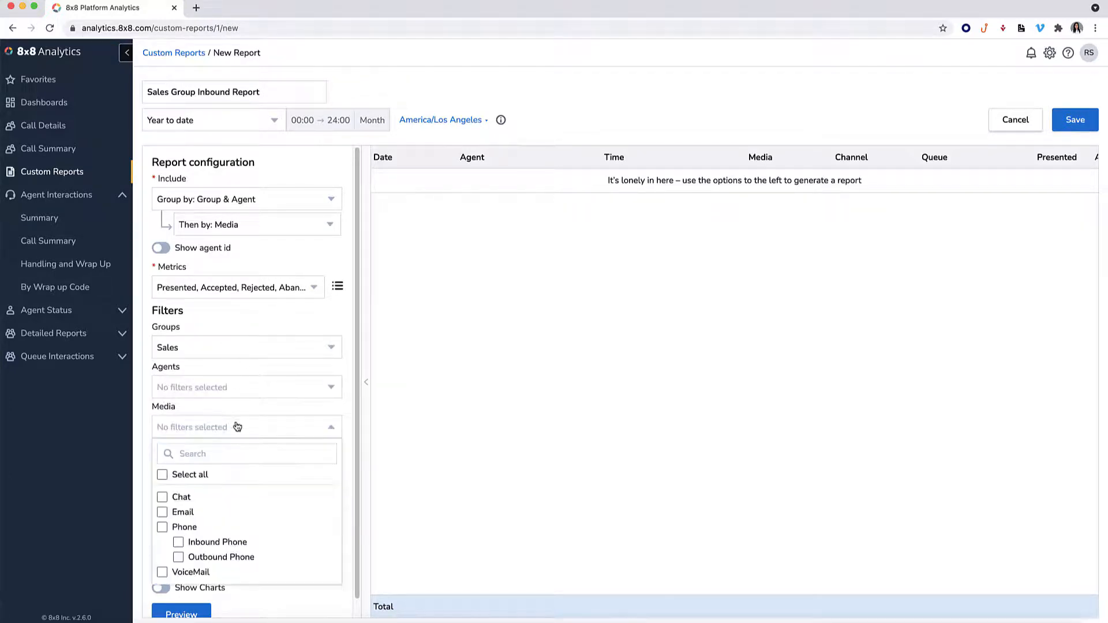
{"action": "left_click", "coordinate": [208, 544]}
{"action": "left_click", "coordinate": [247, 592]}
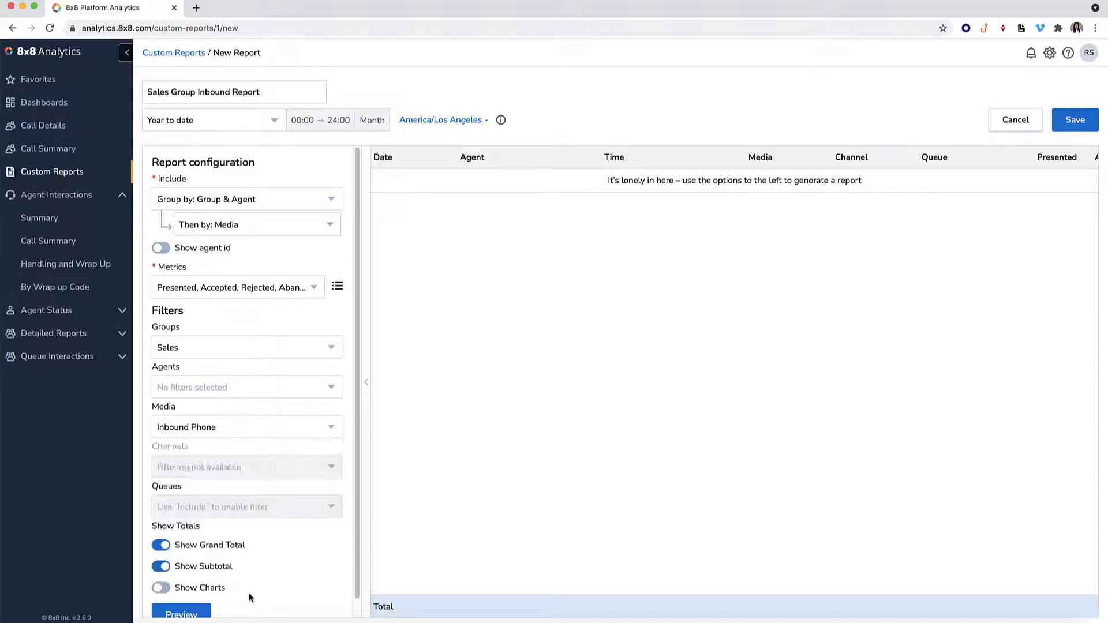
{"action": "scroll", "coordinate": [249, 594], "scroll_direction": "down", "scroll_amount": 1}
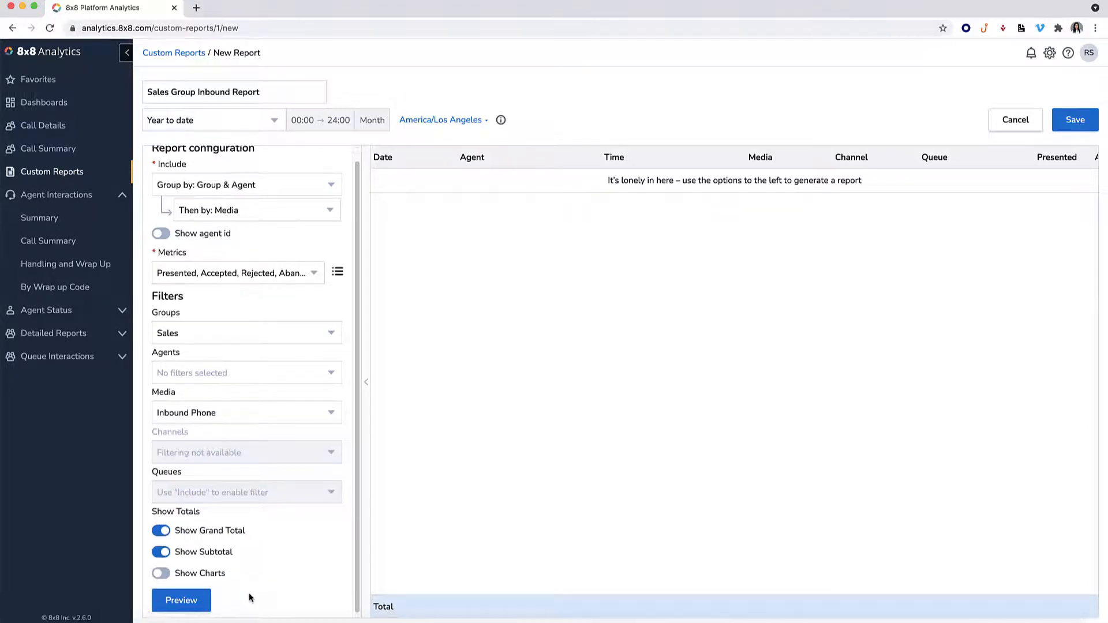
{"action": "left_click", "coordinate": [164, 529]}
{"action": "left_click", "coordinate": [165, 529]}
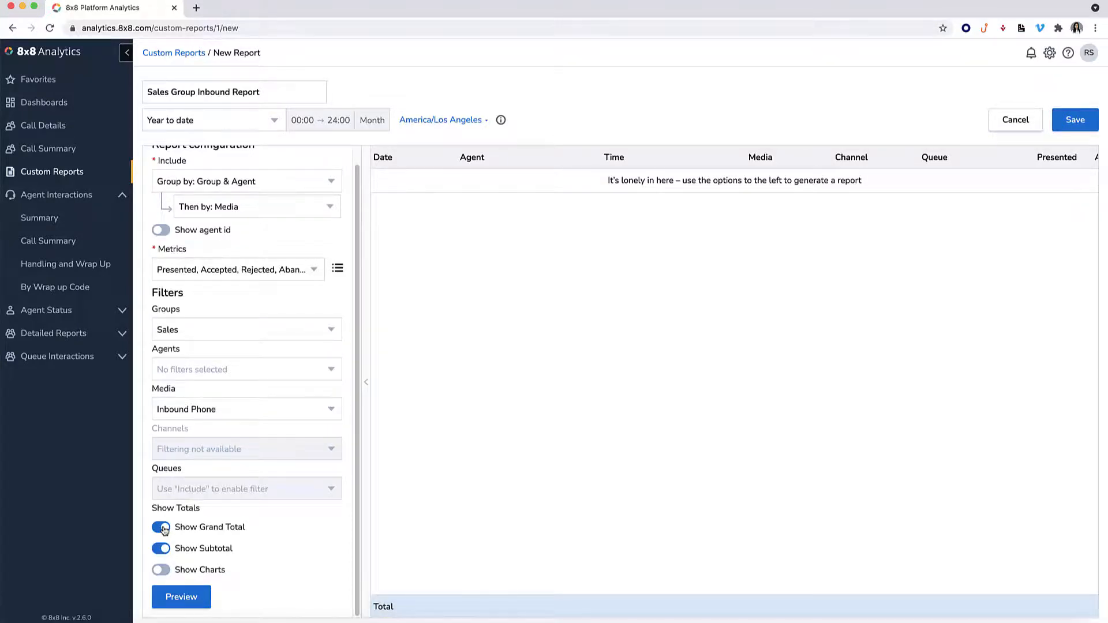
{"action": "left_click", "coordinate": [164, 553]}
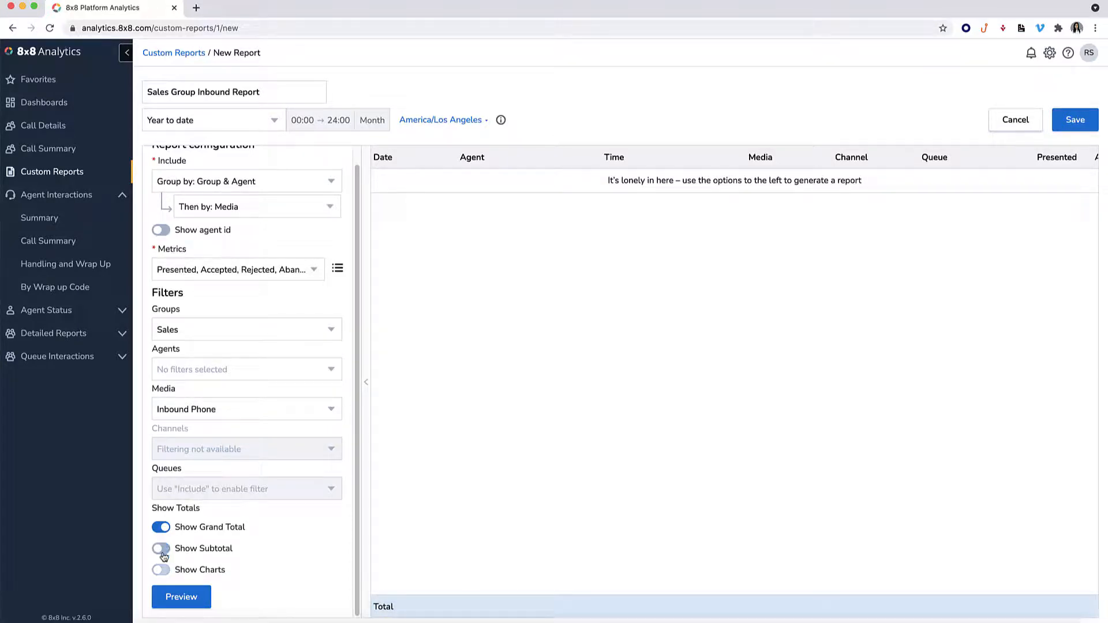
{"action": "left_click", "coordinate": [162, 549]}
Enable charts for the report and open the chart configuration.
{"action": "left_click", "coordinate": [162, 570]}
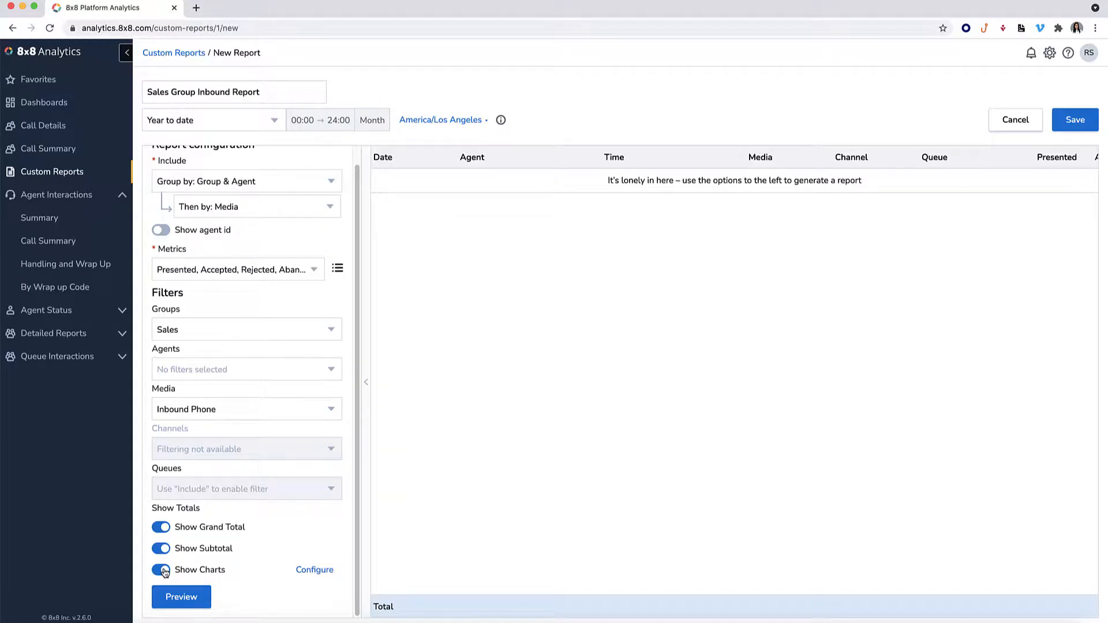
{"action": "left_click", "coordinate": [315, 572]}
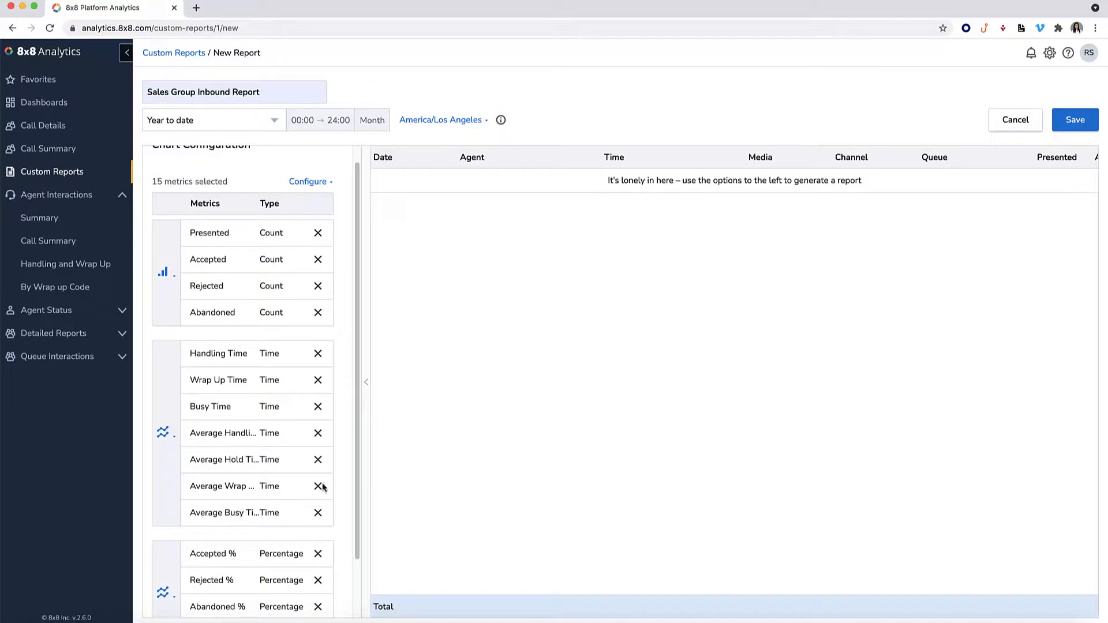
{"action": "left_click", "coordinate": [325, 186]}
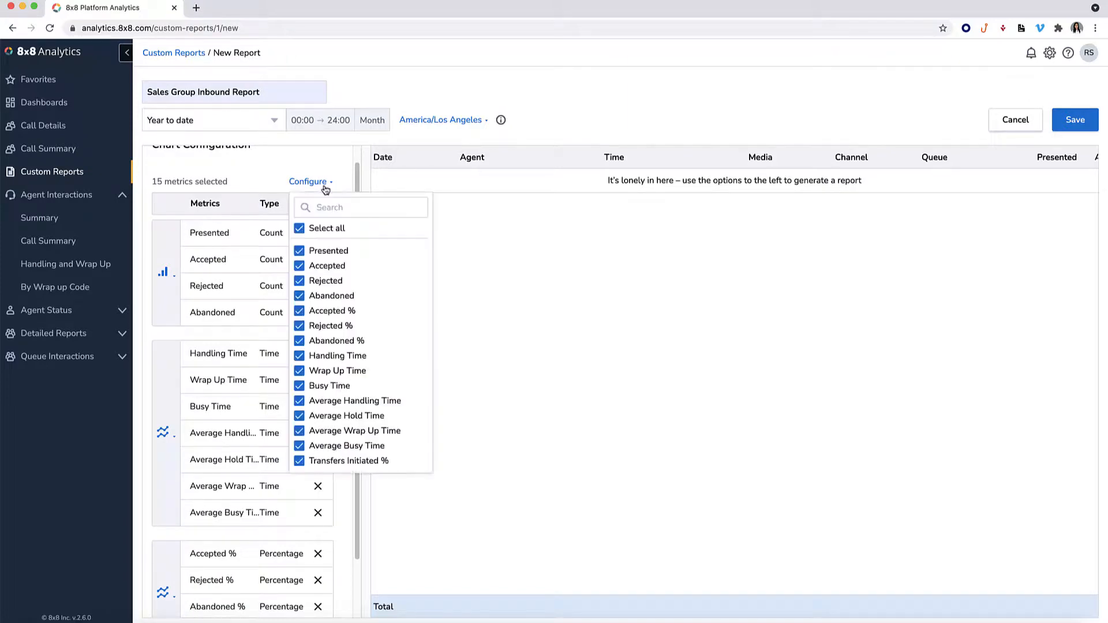
{"action": "left_click", "coordinate": [317, 302]}
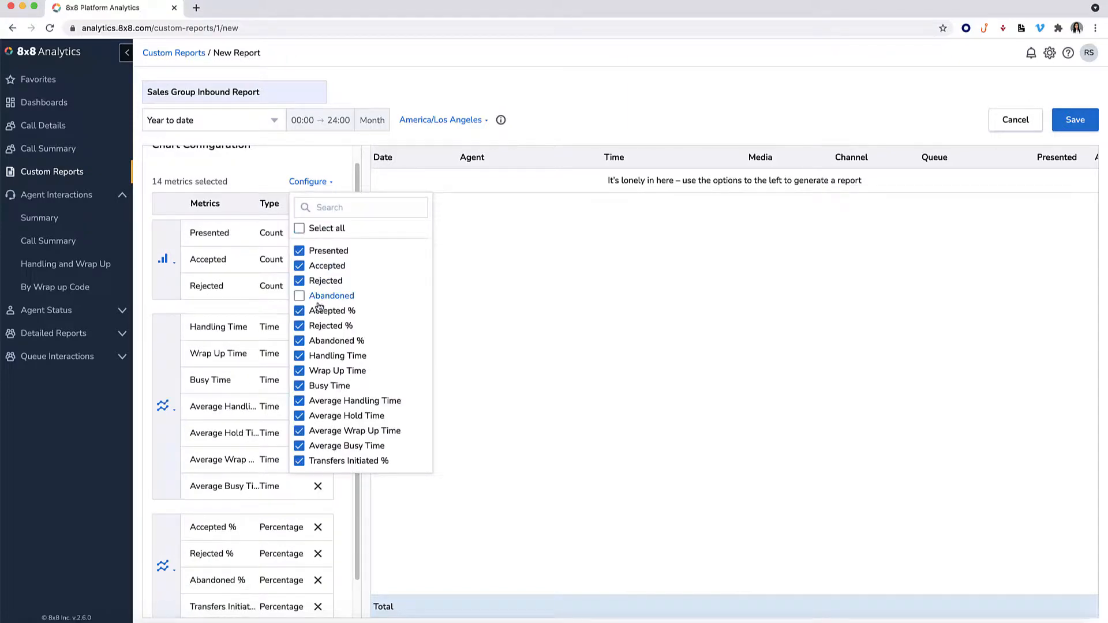
{"action": "left_click", "coordinate": [318, 302]}
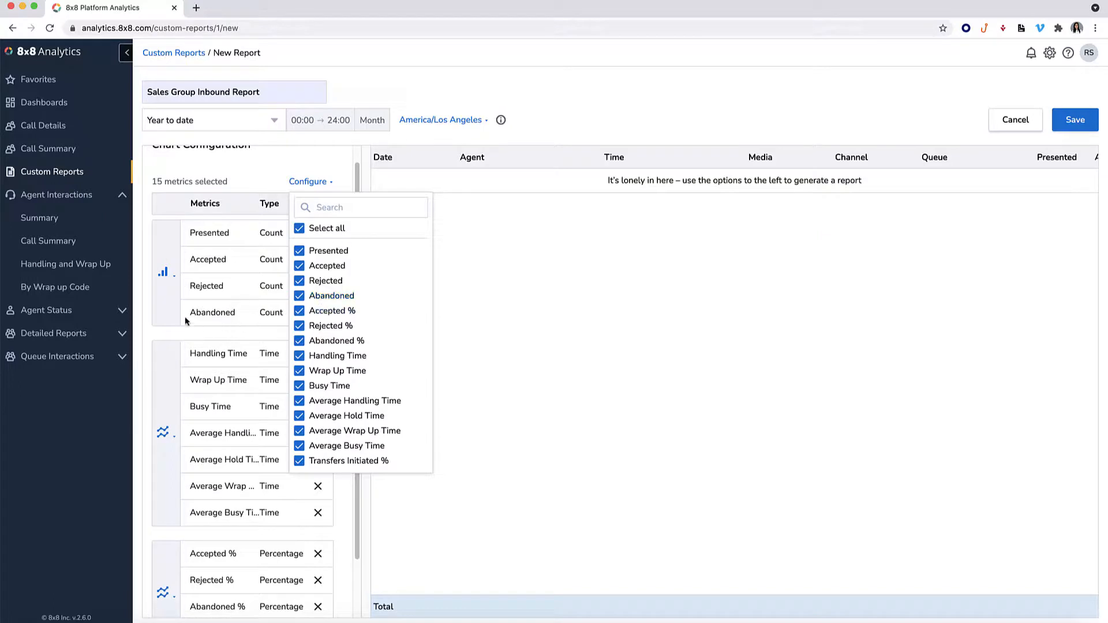
{"action": "left_click", "coordinate": [164, 273]}
{"action": "left_click", "coordinate": [169, 344]}
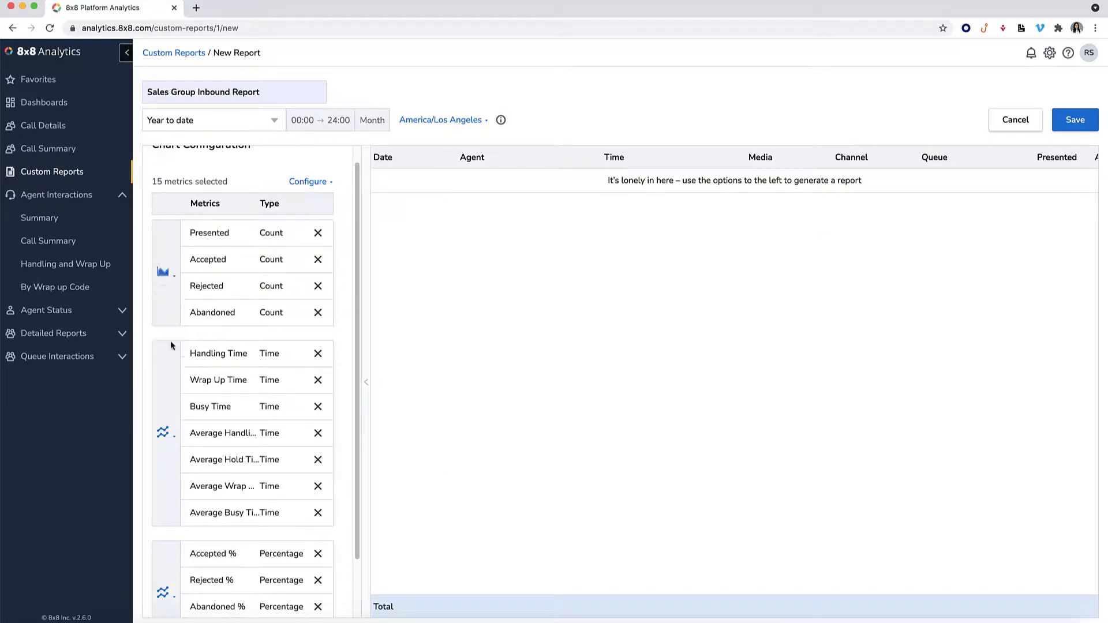
{"action": "left_click", "coordinate": [159, 282]}
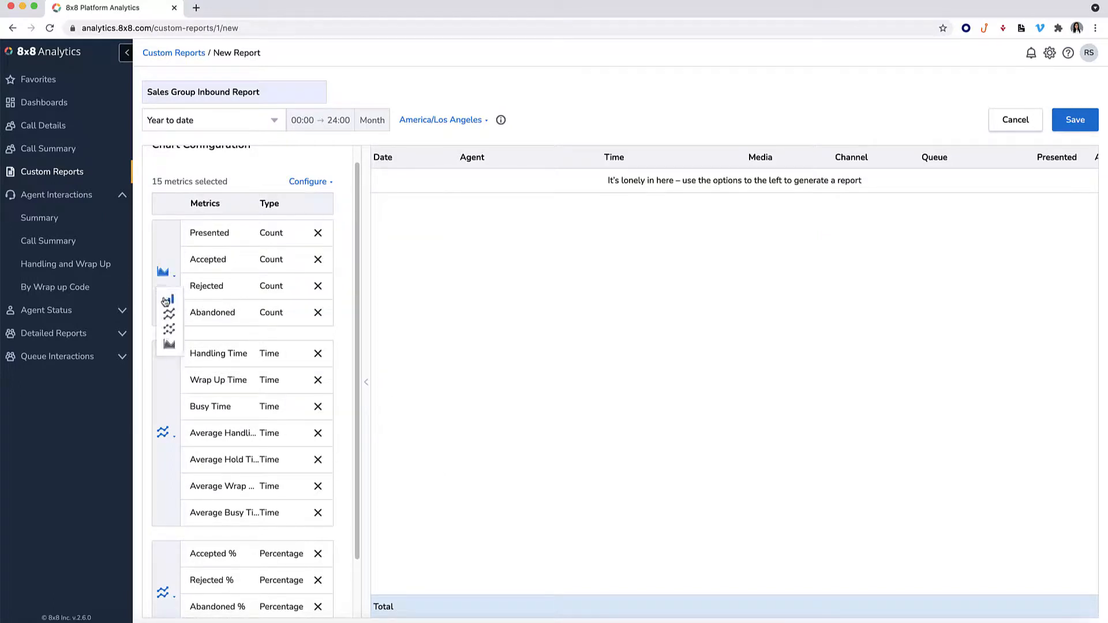
{"action": "left_click", "coordinate": [166, 300]}
Finish the chart configuration and generate a preview of the report.
{"action": "scroll", "coordinate": [166, 321], "scroll_direction": "down", "scroll_amount": 2}
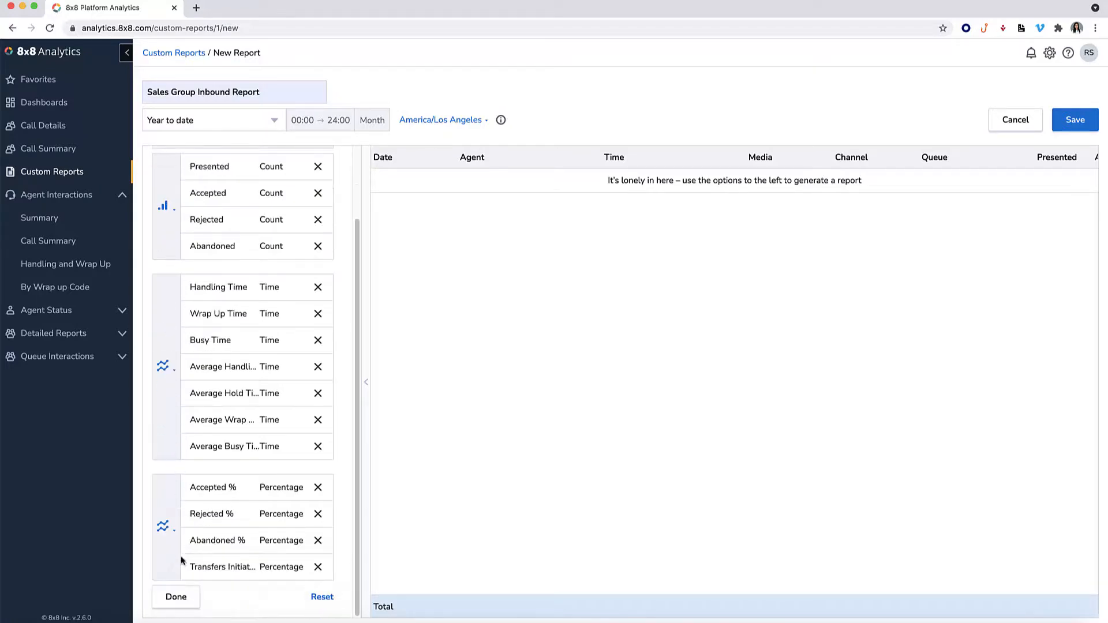
{"action": "left_click", "coordinate": [176, 597]}
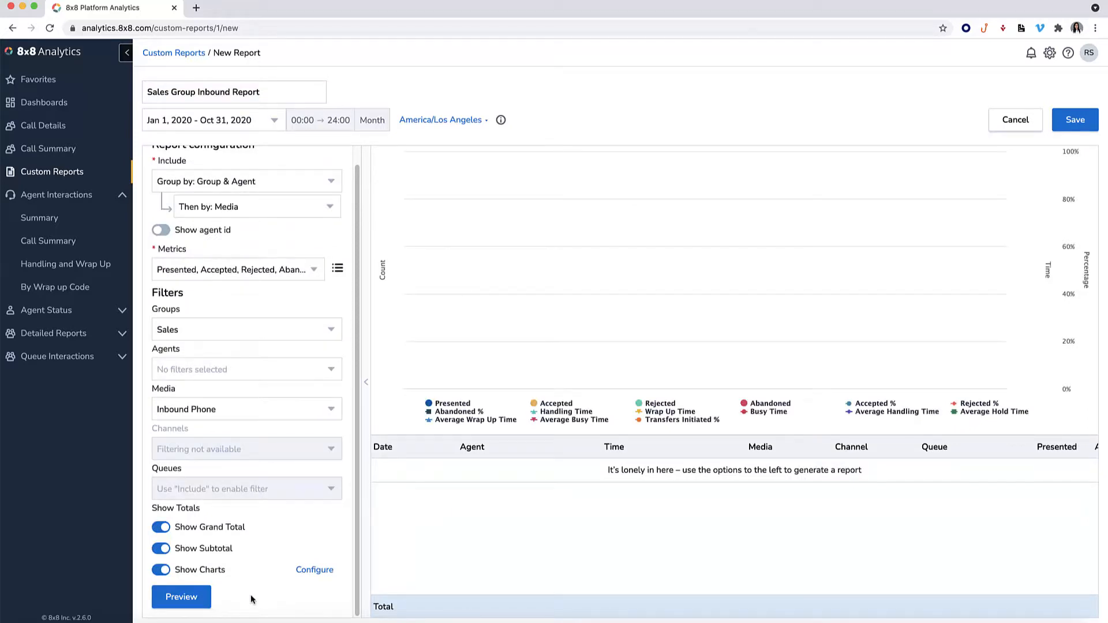
{"action": "left_click", "coordinate": [182, 597]}
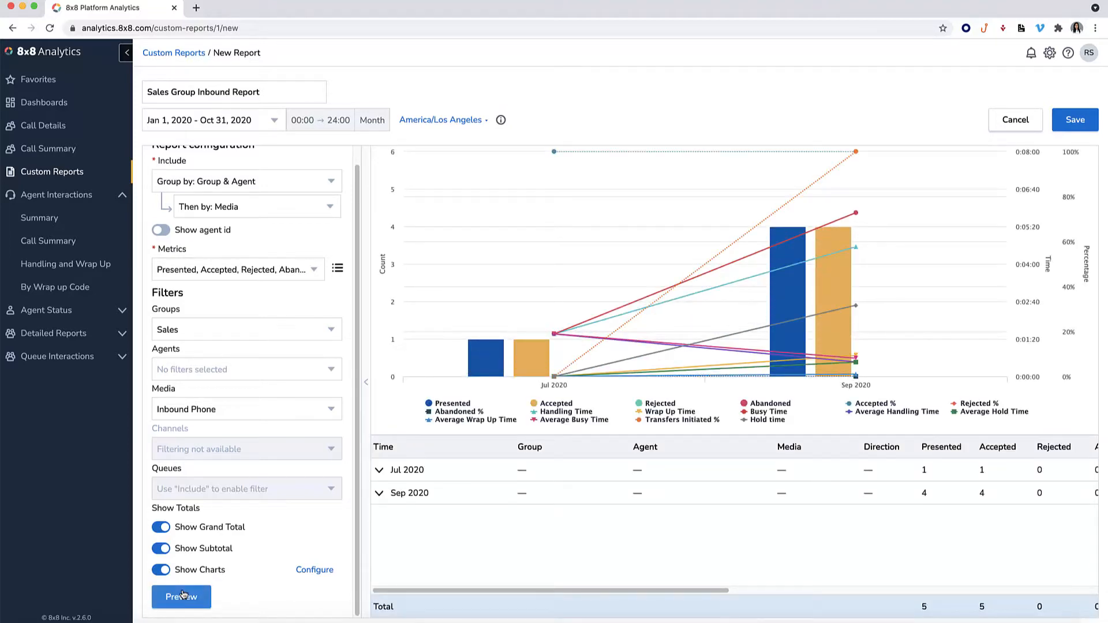
Save the custom report and open its download format options.
{"action": "left_click", "coordinate": [1075, 121]}
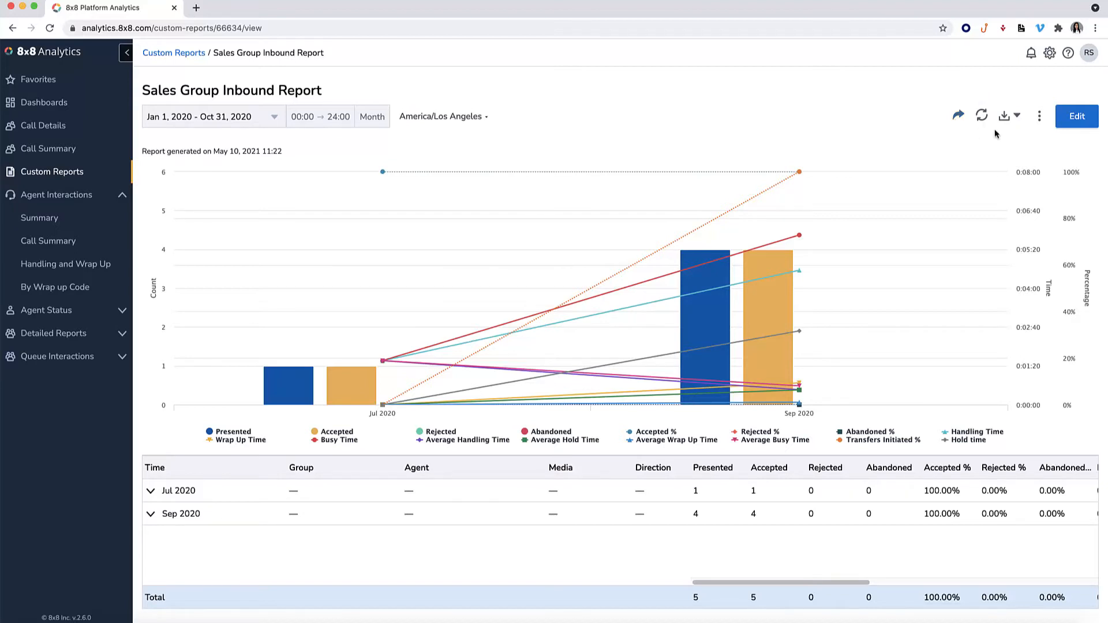
{"action": "left_click", "coordinate": [1013, 119]}
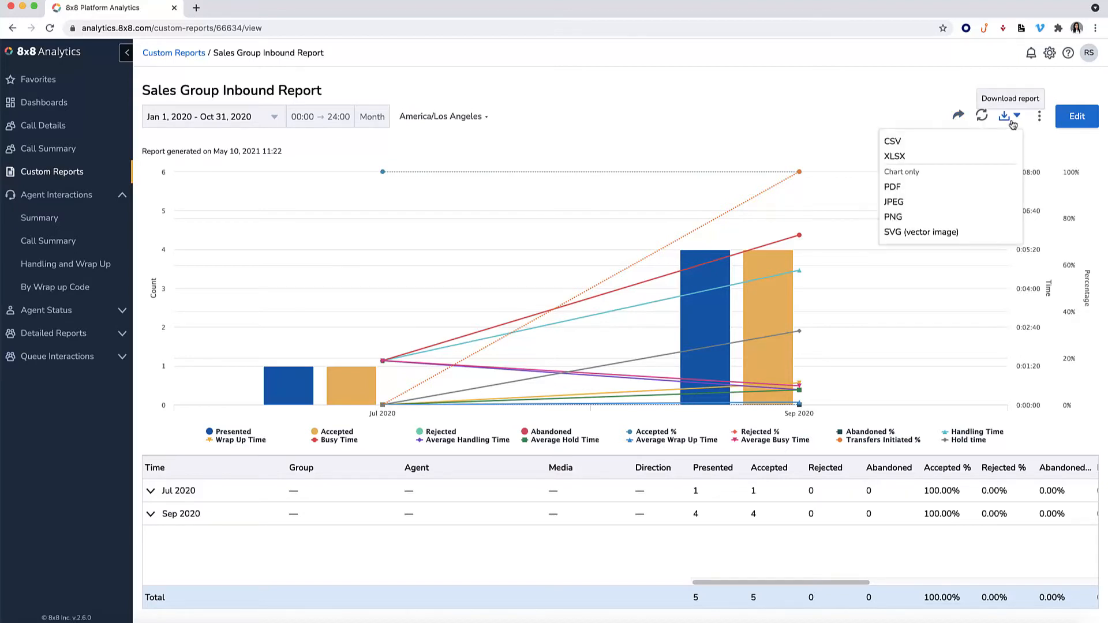